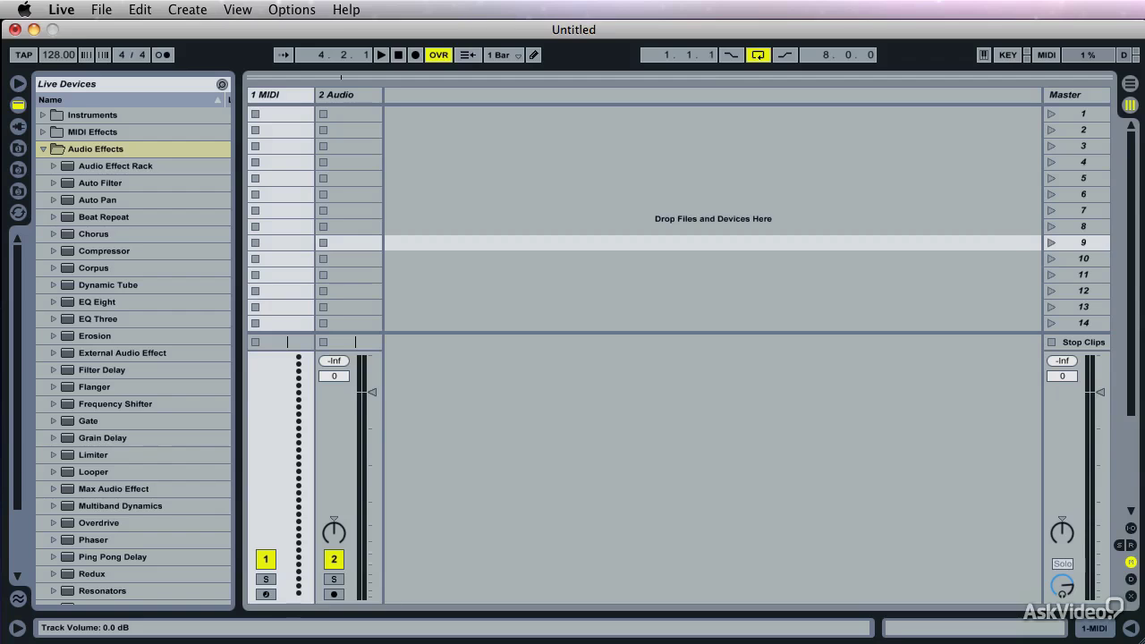
- Bring Safari forward, enter 'remix' in the Wikipedia search box, then quit Safari
{"action": "key", "text": "super+Tab"}
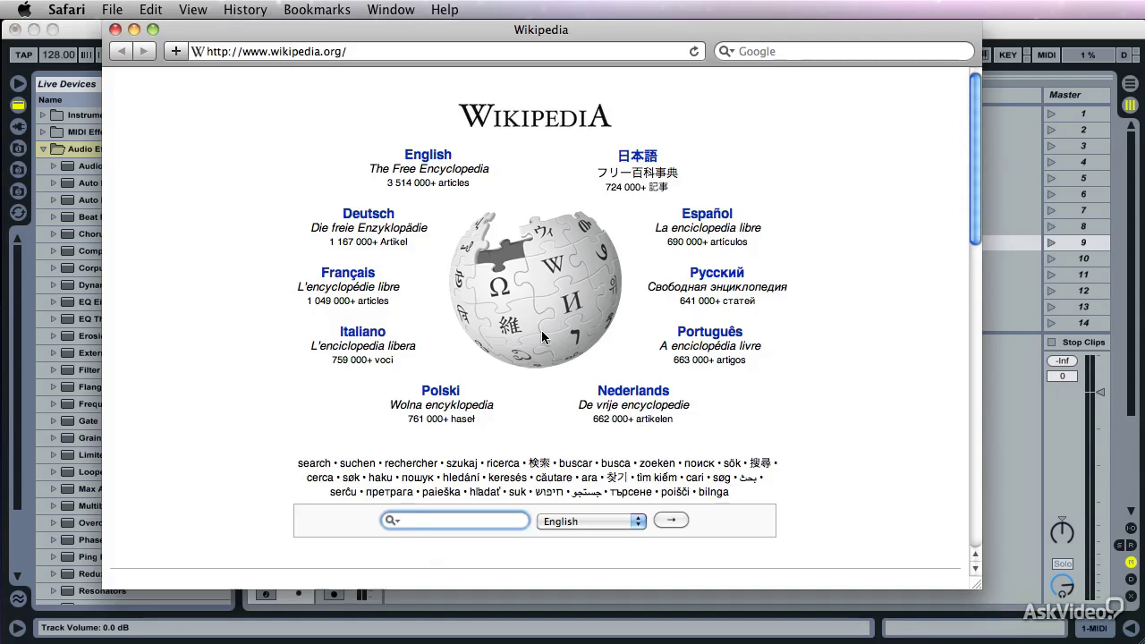
{"action": "type", "text": "remix"}
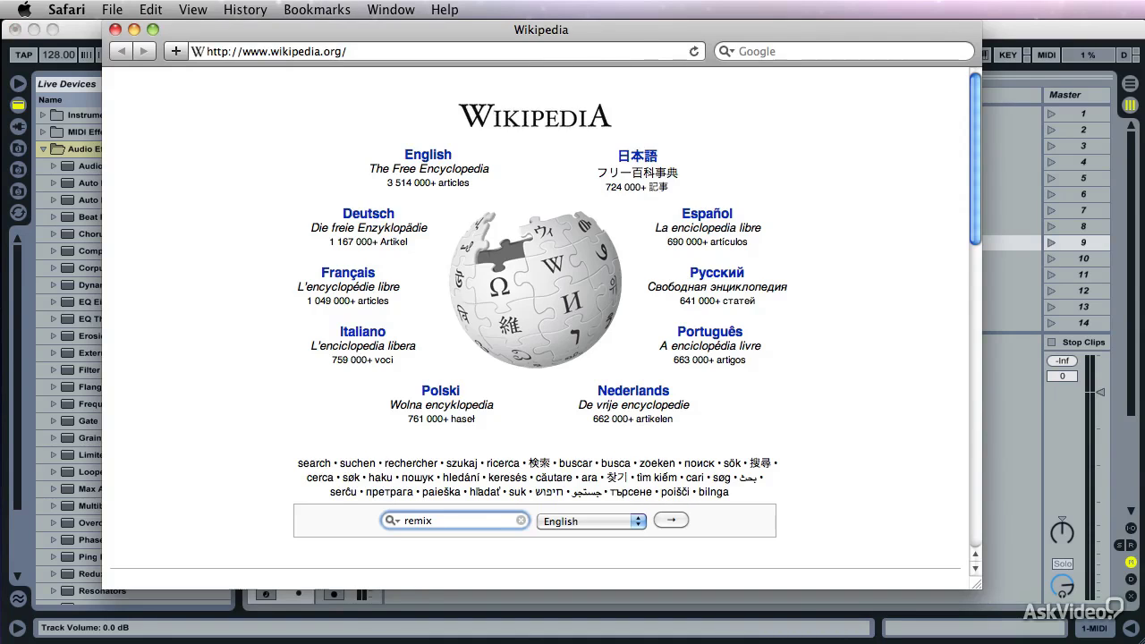
{"action": "key", "text": "super+q"}
{"action": "left_click", "coordinate": [1063, 348]}
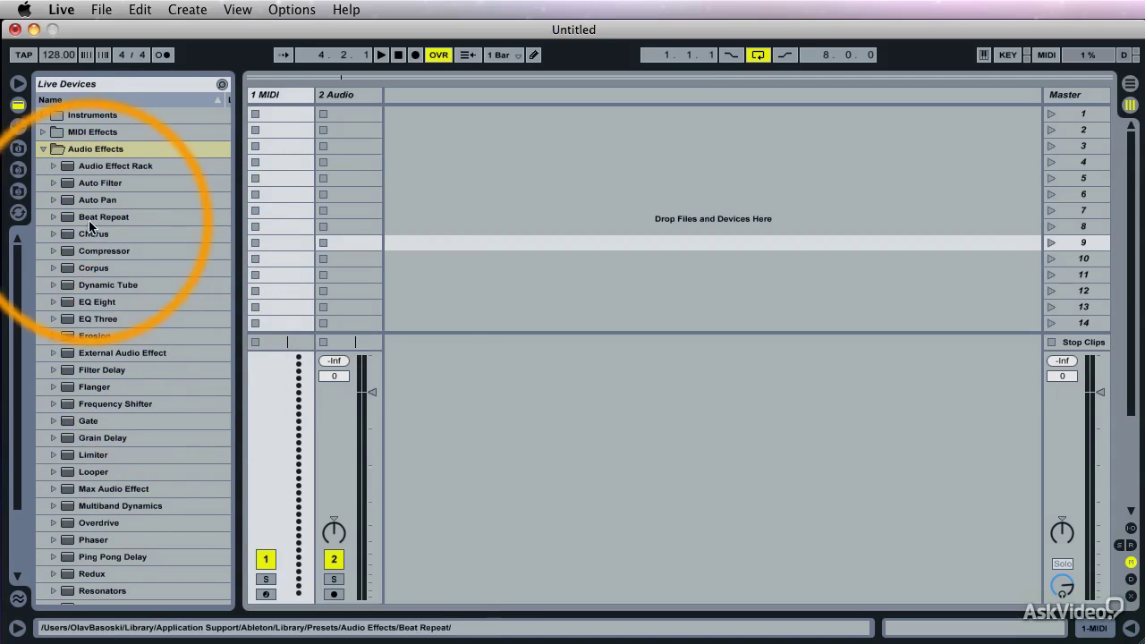
- Collapse Audio Effects, show Plug-In Devices, and select Audio Damage, FabFilter and IK Multimedia folders
{"action": "left_click", "coordinate": [42, 148]}
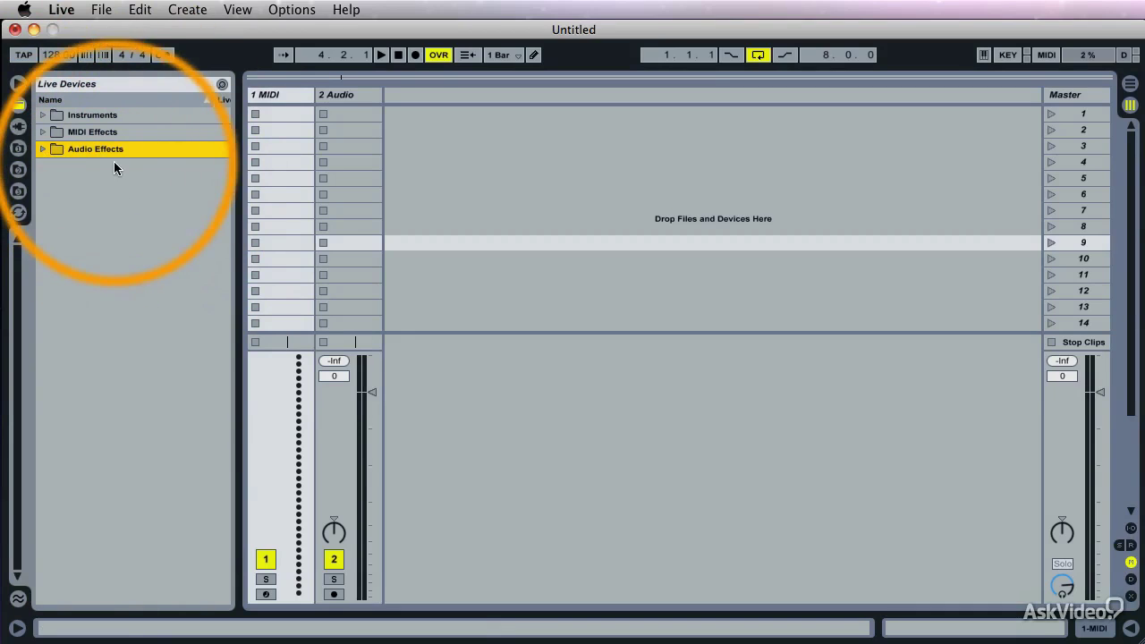
{"action": "left_click", "coordinate": [19, 127]}
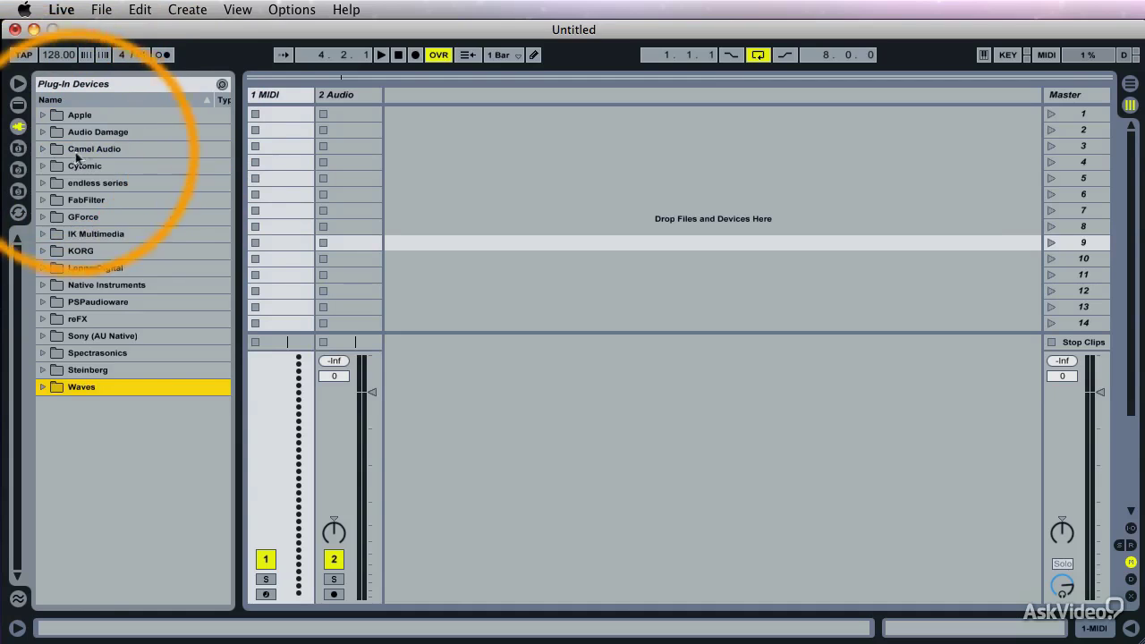
{"action": "left_click", "coordinate": [113, 132]}
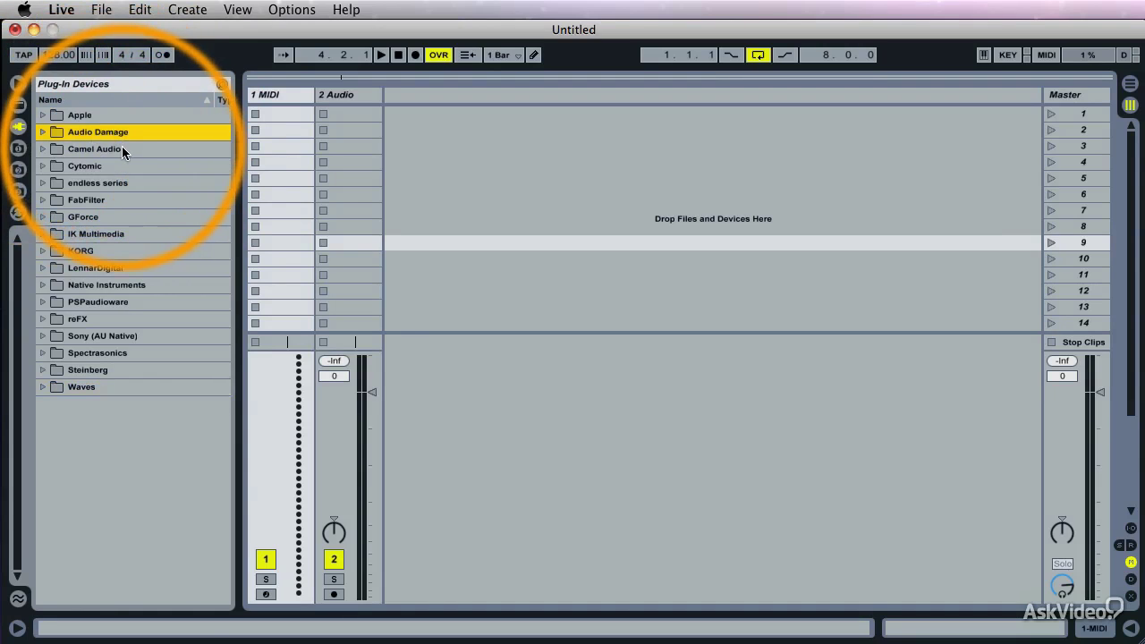
{"action": "left_click", "coordinate": [120, 197]}
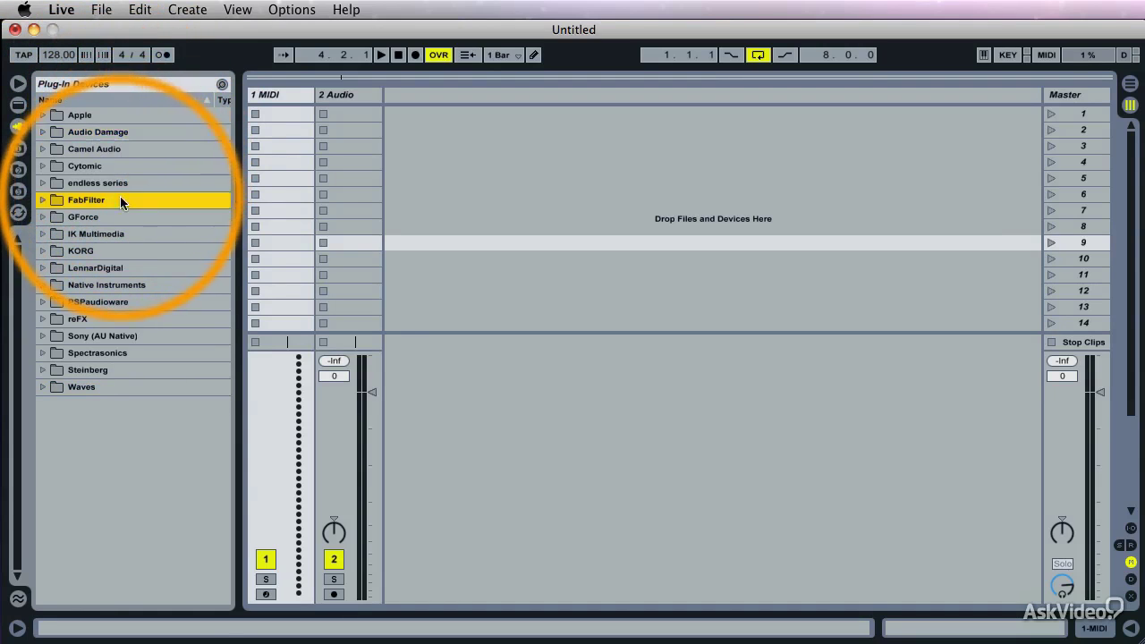
{"action": "left_click", "coordinate": [134, 235]}
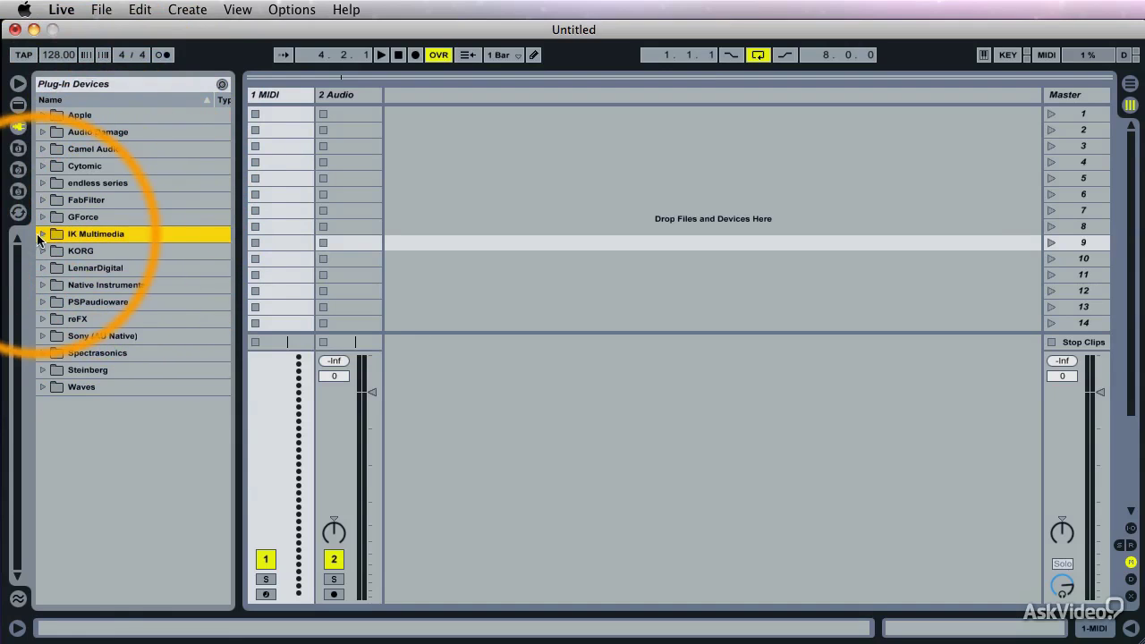
- Expand and collapse the IK Multimedia, Native Instruments and LennarDigital folders
{"action": "left_click", "coordinate": [133, 235]}
{"action": "left_click", "coordinate": [42, 233]}
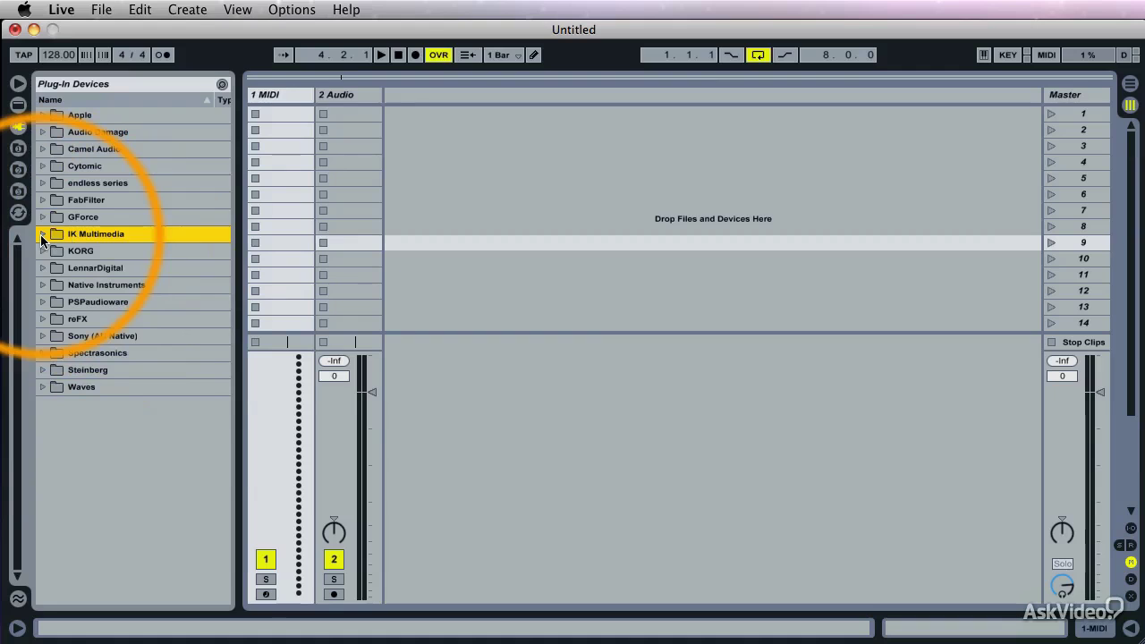
{"action": "left_click", "coordinate": [42, 284]}
{"action": "left_click", "coordinate": [42, 284]}
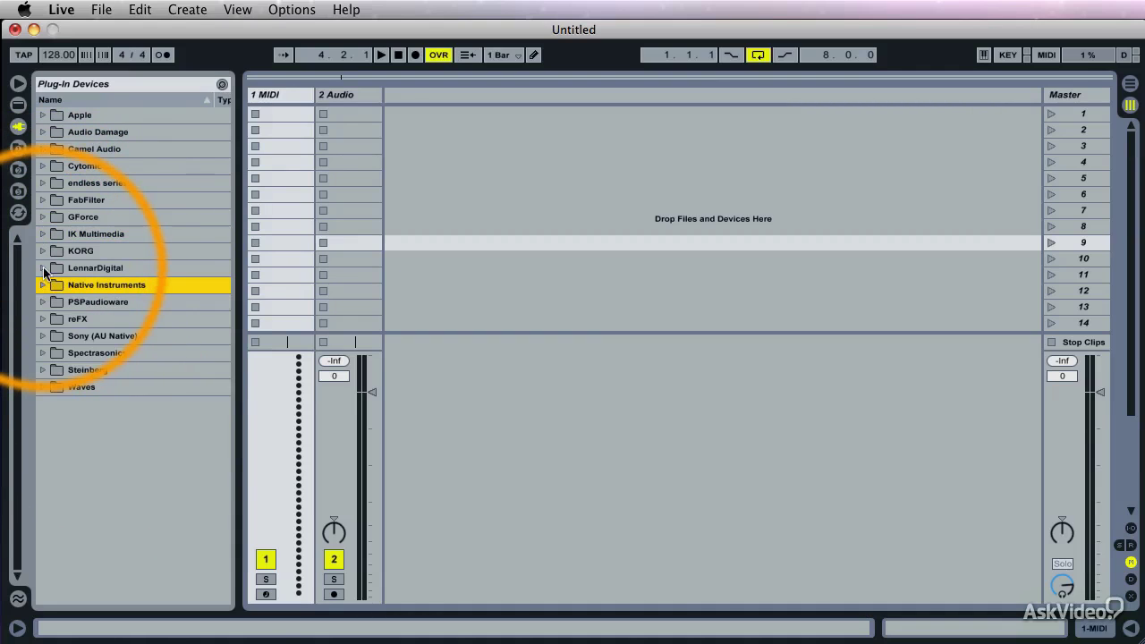
{"action": "left_click", "coordinate": [42, 268]}
{"action": "left_click", "coordinate": [42, 267]}
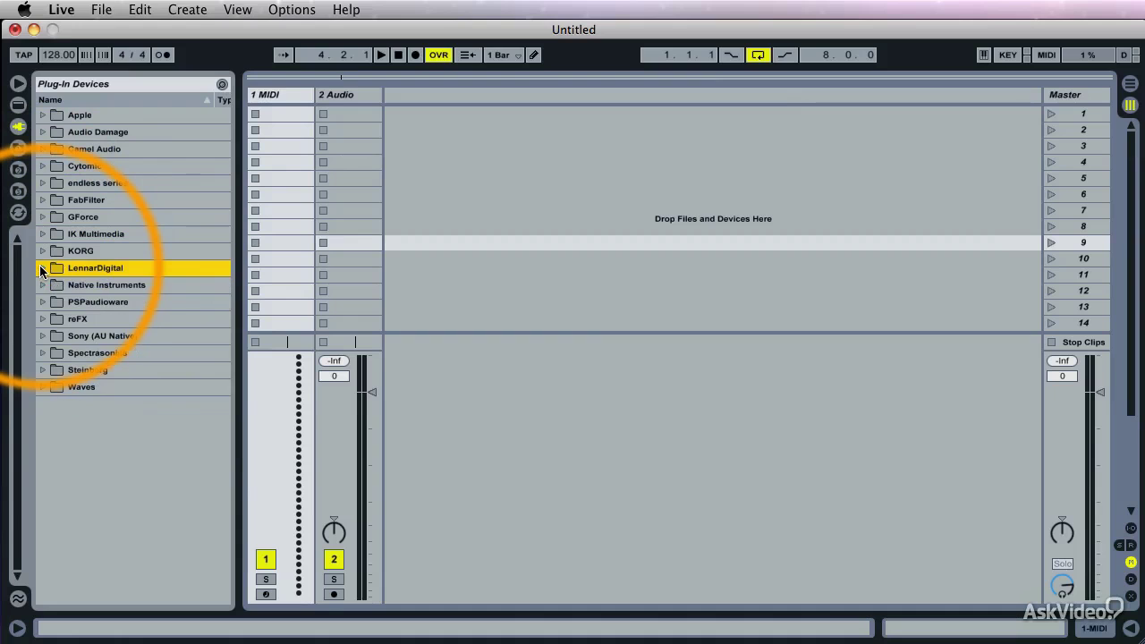
- Expand the Waves folder, try loading Center (s), and dismiss the failed-plug-in error
{"action": "left_click", "coordinate": [42, 386]}
{"action": "scroll", "coordinate": [164, 353], "scroll_direction": "down", "scroll_amount": 5}
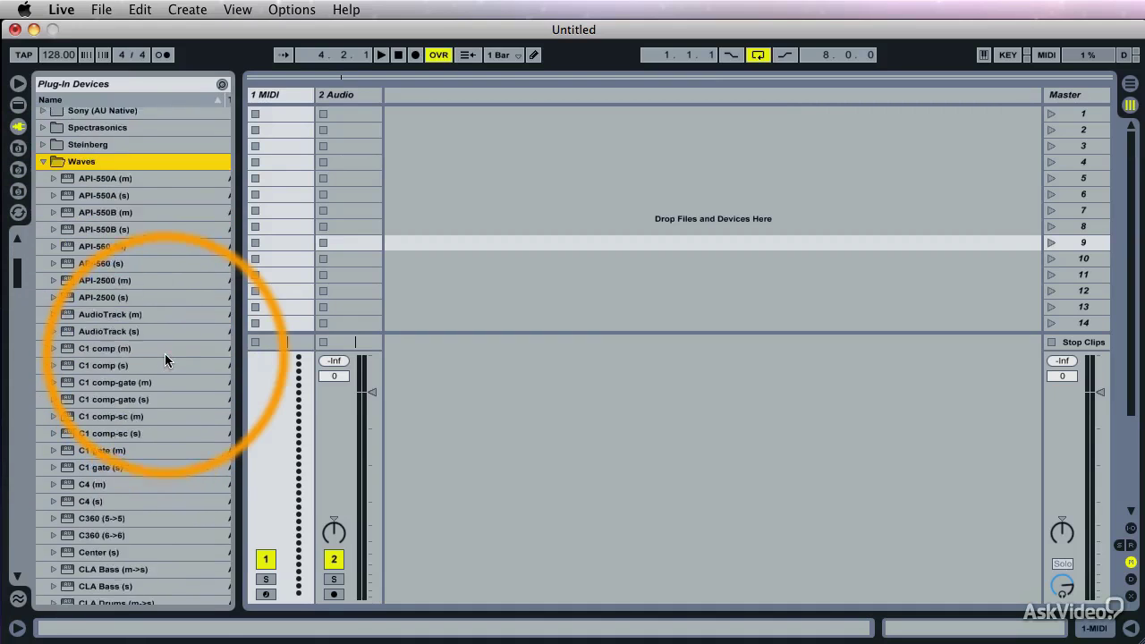
{"action": "scroll", "coordinate": [165, 359], "scroll_direction": "down", "scroll_amount": 15}
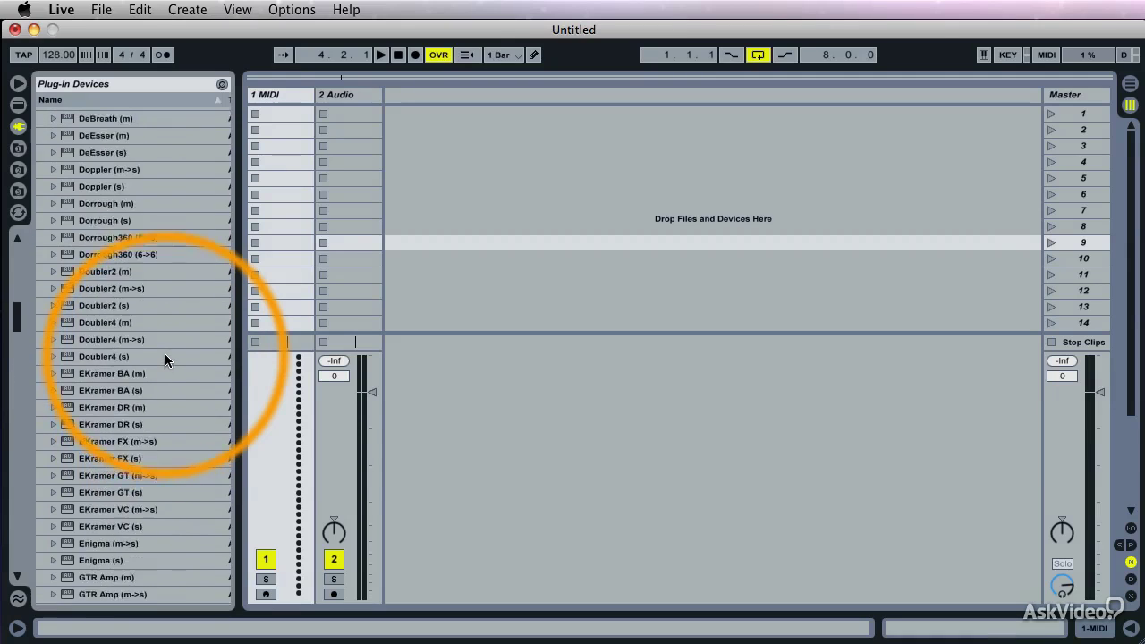
{"action": "scroll", "coordinate": [165, 360], "scroll_direction": "down", "scroll_amount": 20}
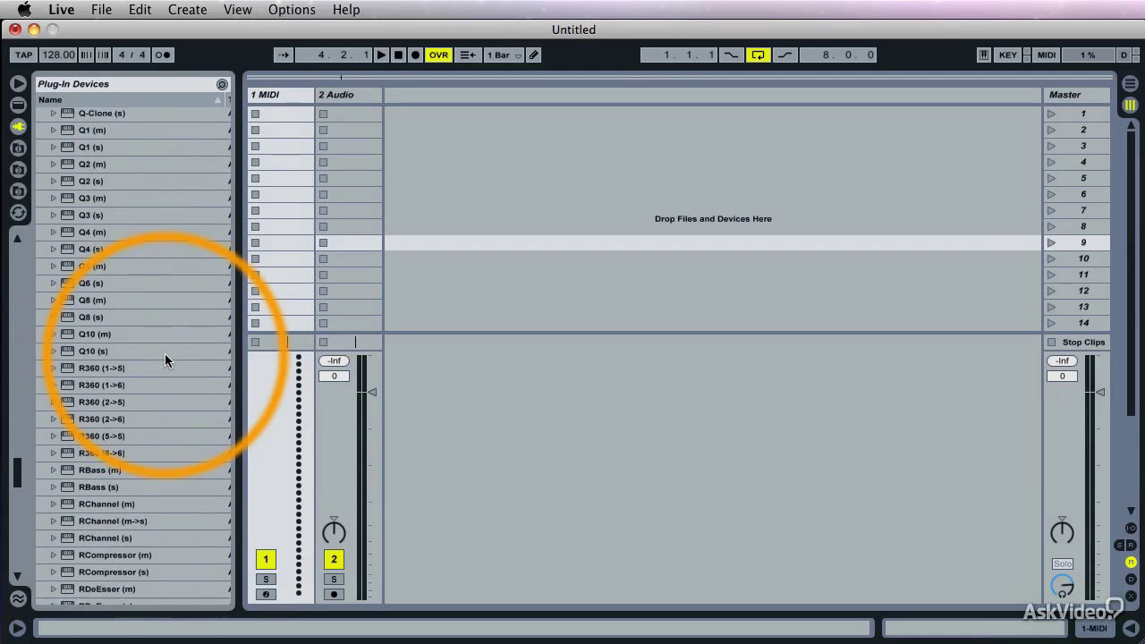
{"action": "scroll", "coordinate": [165, 359], "scroll_direction": "down", "scroll_amount": 7}
{"action": "scroll", "coordinate": [165, 360], "scroll_direction": "up", "scroll_amount": 20}
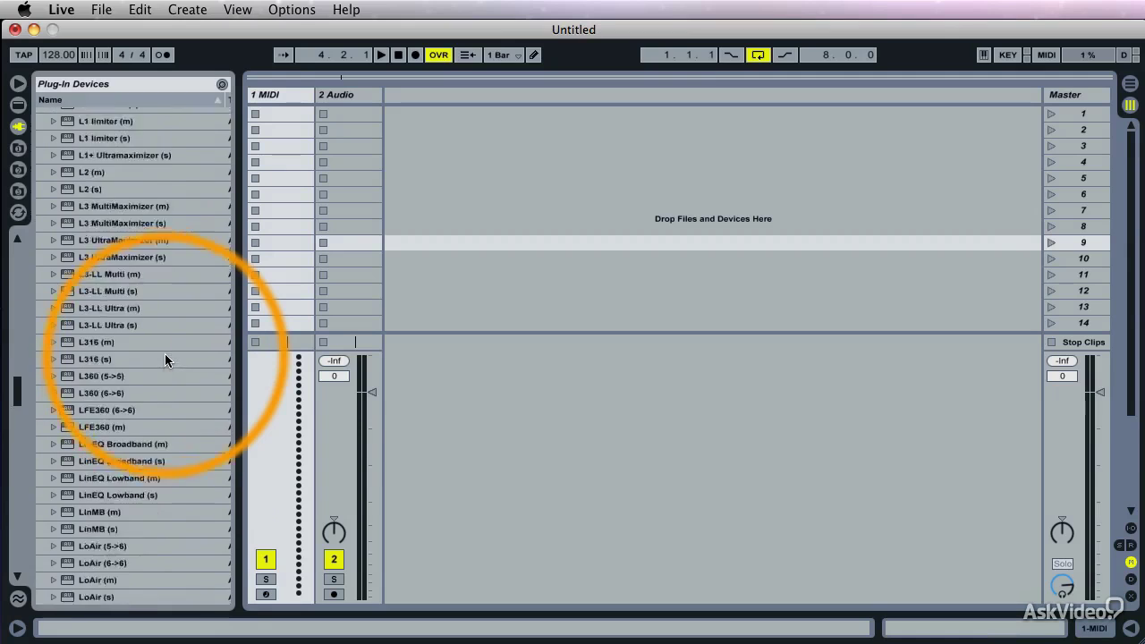
{"action": "scroll", "coordinate": [165, 360], "scroll_direction": "up", "scroll_amount": 5}
{"action": "scroll", "coordinate": [97, 198], "scroll_direction": "up", "scroll_amount": 5}
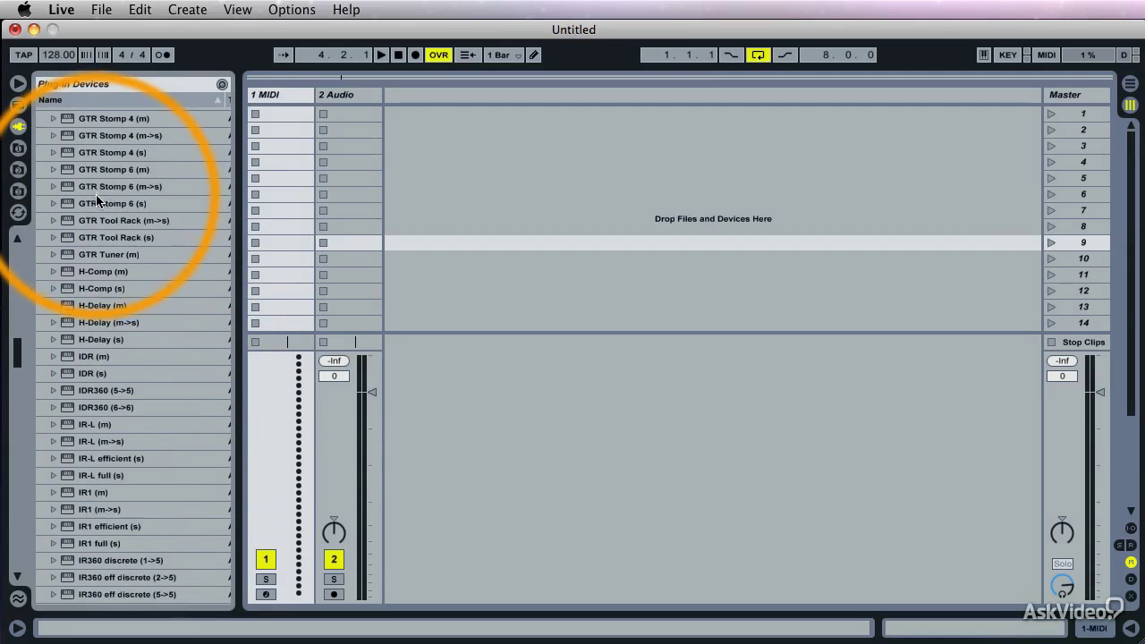
{"action": "scroll", "coordinate": [130, 179], "scroll_direction": "up", "scroll_amount": 15}
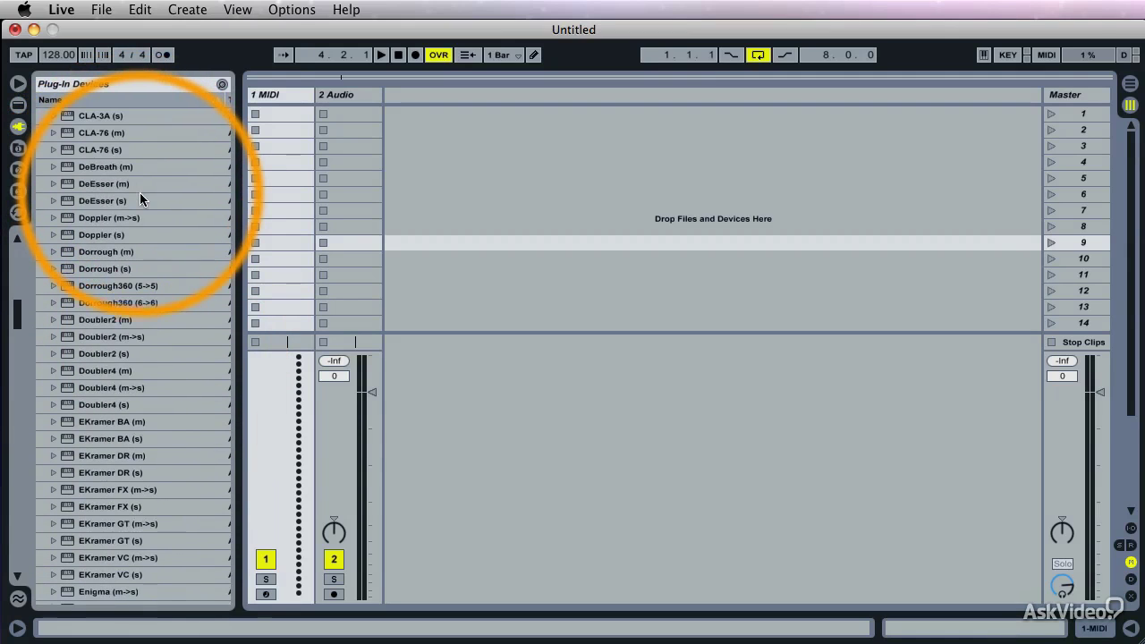
{"action": "scroll", "coordinate": [140, 200], "scroll_direction": "up", "scroll_amount": 10}
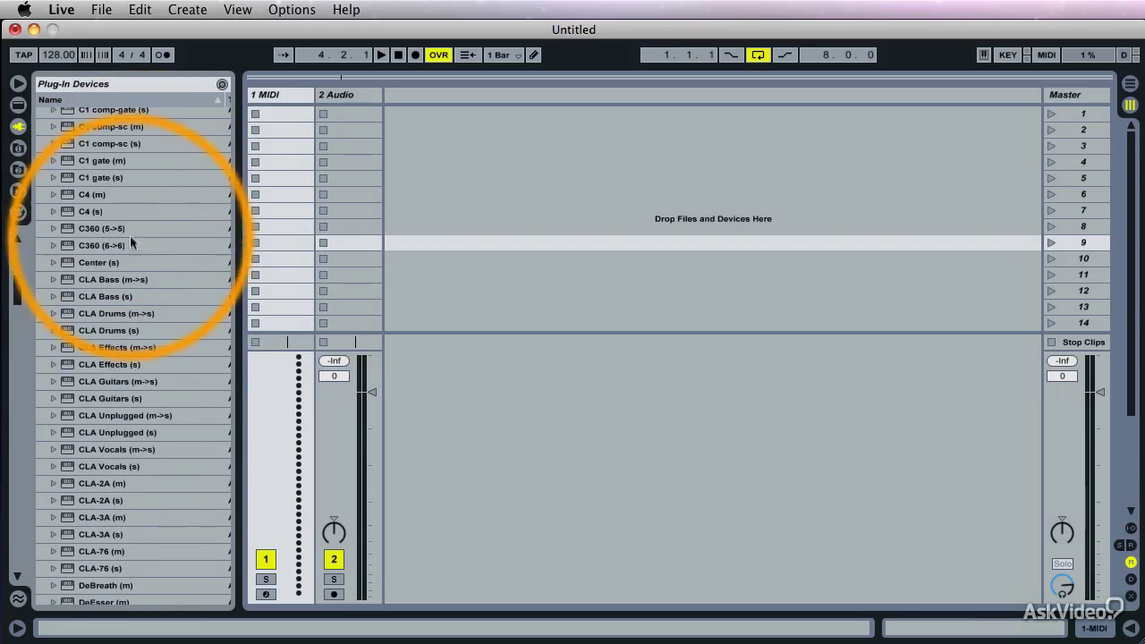
{"action": "double_click", "coordinate": [110, 261]}
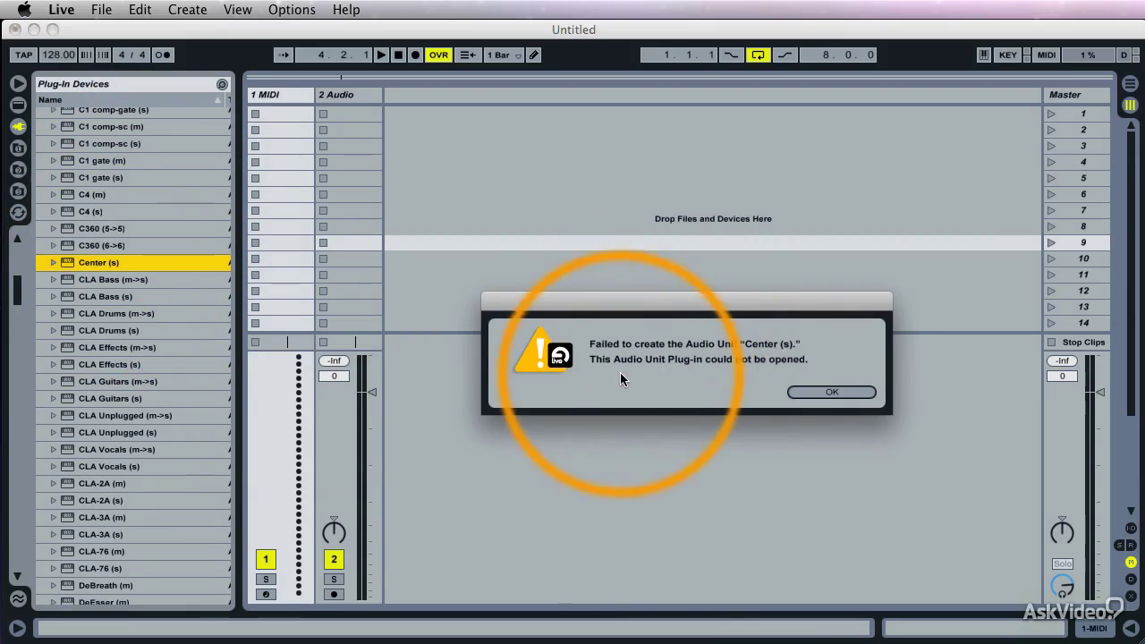
{"action": "left_click", "coordinate": [816, 393]}
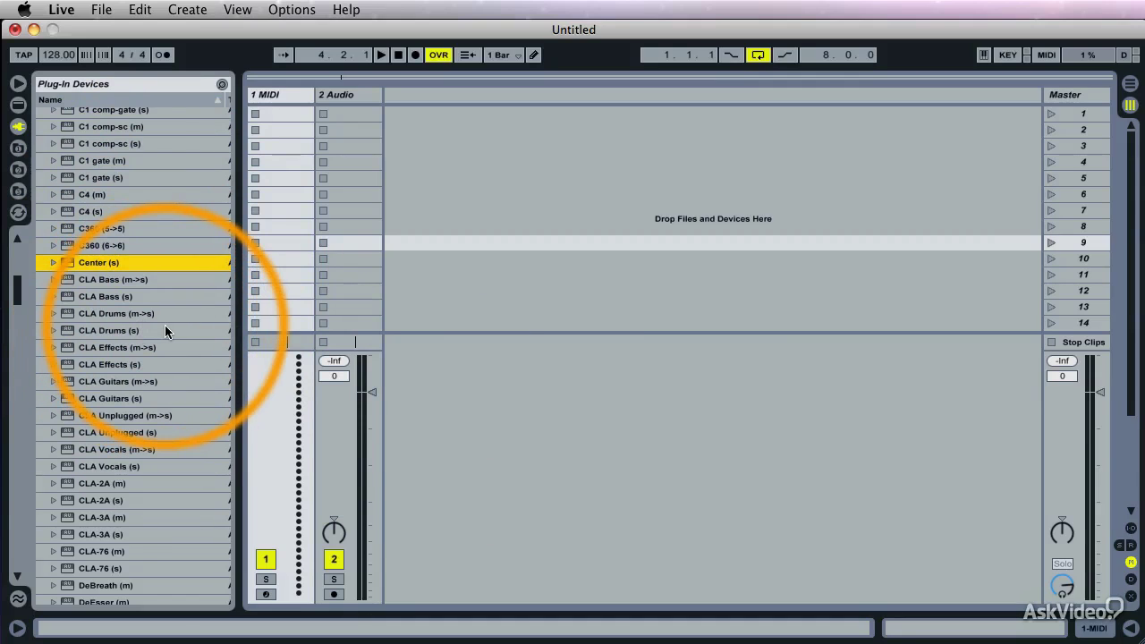
- Load Waves C4 (s) onto the 1 MIDI track and close its window
{"action": "scroll", "coordinate": [165, 326], "scroll_direction": "down", "scroll_amount": 5}
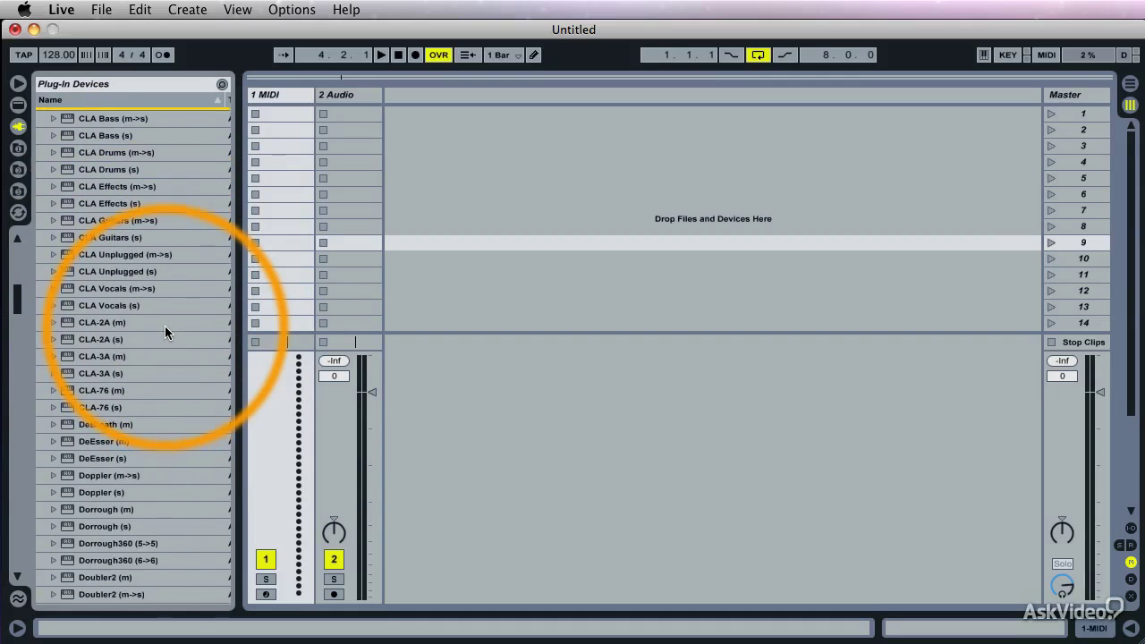
{"action": "scroll", "coordinate": [164, 332], "scroll_direction": "down", "scroll_amount": 10}
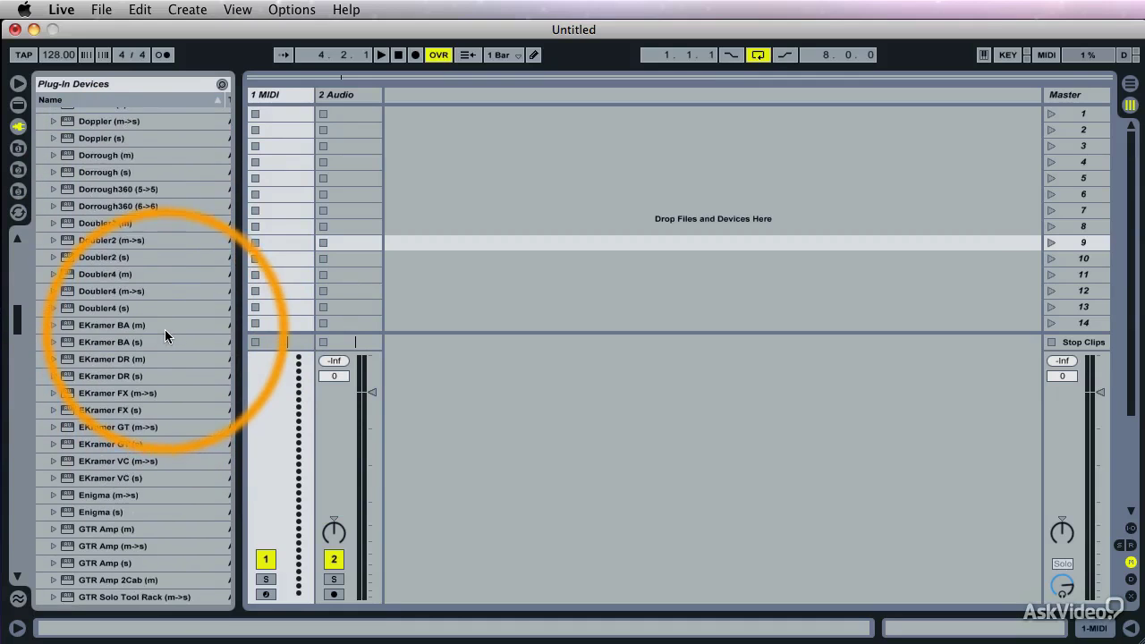
{"action": "scroll", "coordinate": [165, 335], "scroll_direction": "down", "scroll_amount": 1}
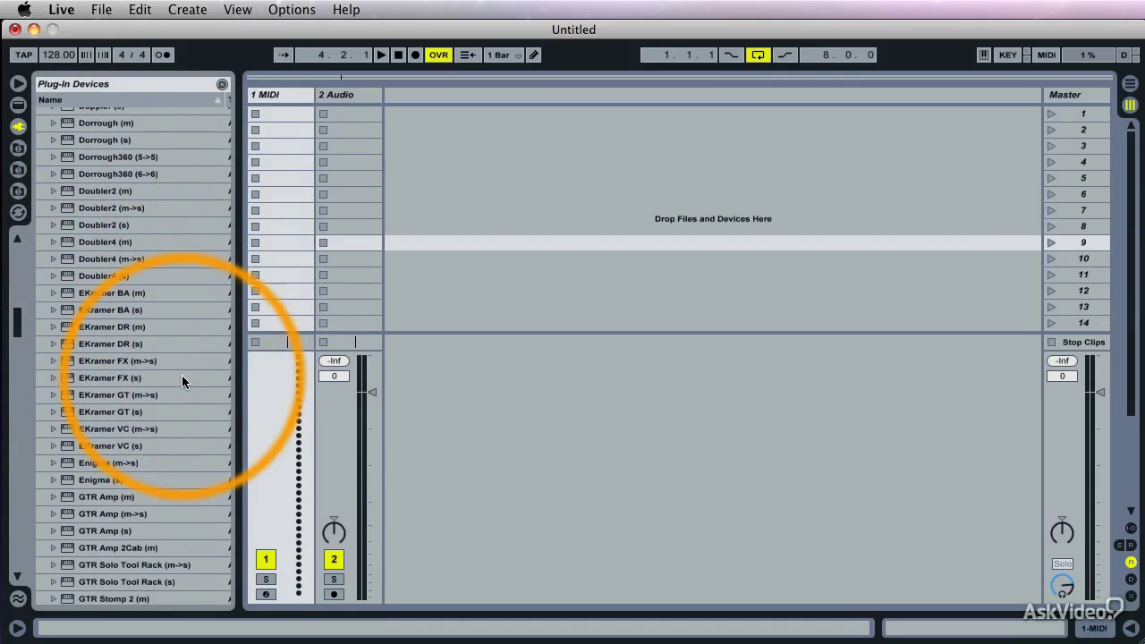
{"action": "scroll", "coordinate": [185, 379], "scroll_direction": "down", "scroll_amount": 6}
{"action": "scroll", "coordinate": [184, 375], "scroll_direction": "up", "scroll_amount": 20}
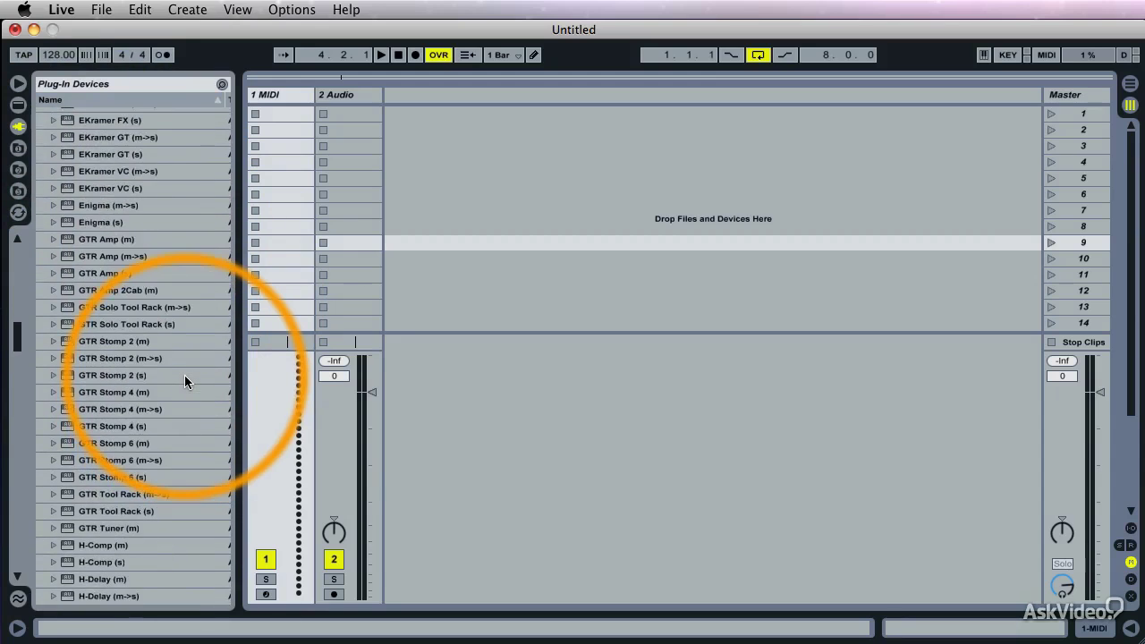
{"action": "scroll", "coordinate": [184, 375], "scroll_direction": "down", "scroll_amount": 6}
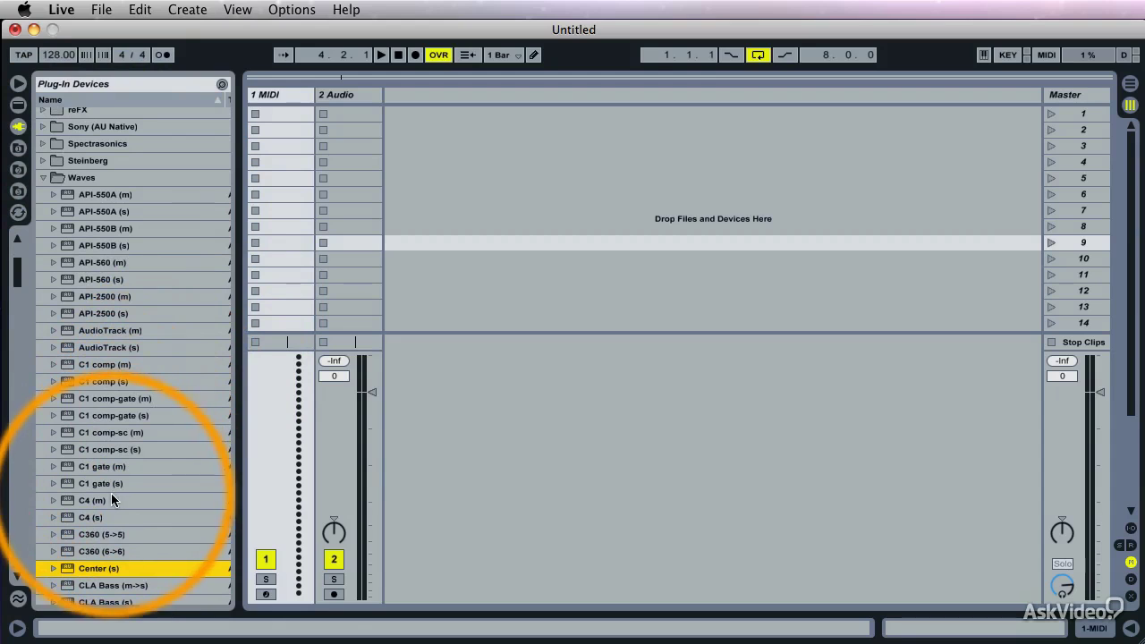
{"action": "left_click", "coordinate": [100, 516]}
{"action": "double_click", "coordinate": [101, 517]}
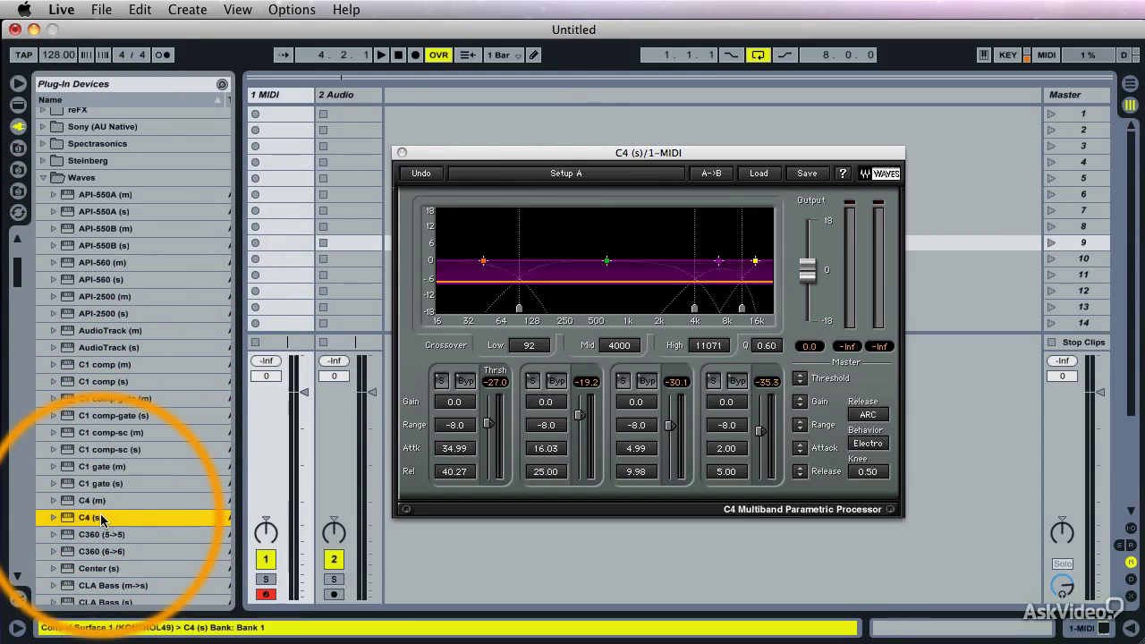
{"action": "left_click", "coordinate": [401, 153]}
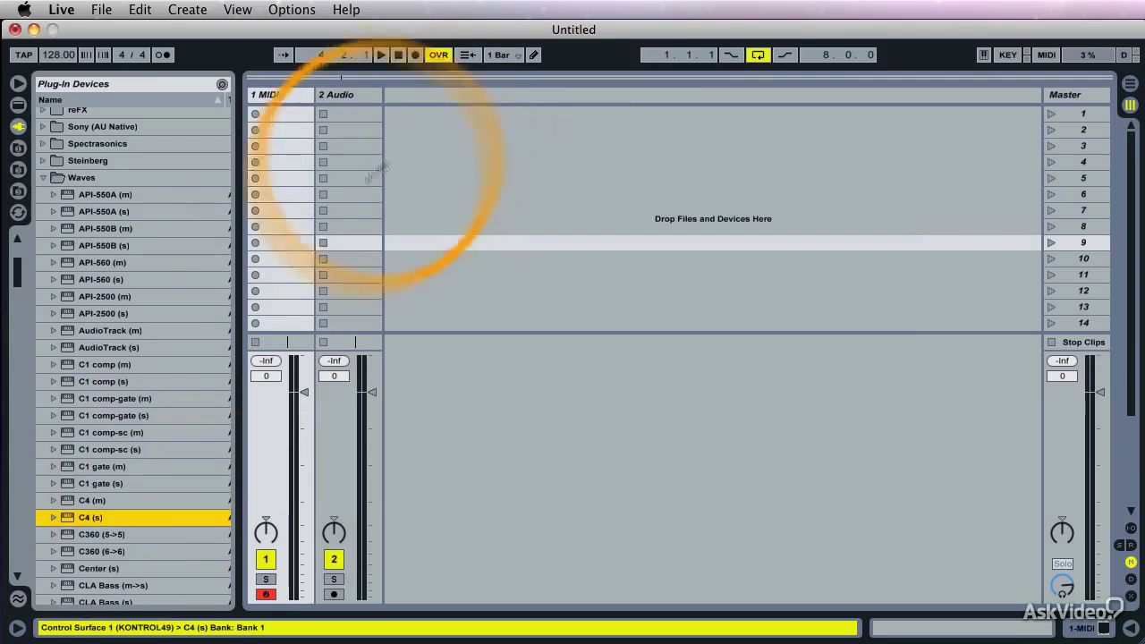
- Load C1 comp (s) and then L2 (s), closing each plug-in window afterward
{"action": "double_click", "coordinate": [128, 385]}
{"action": "left_click", "coordinate": [402, 153]}
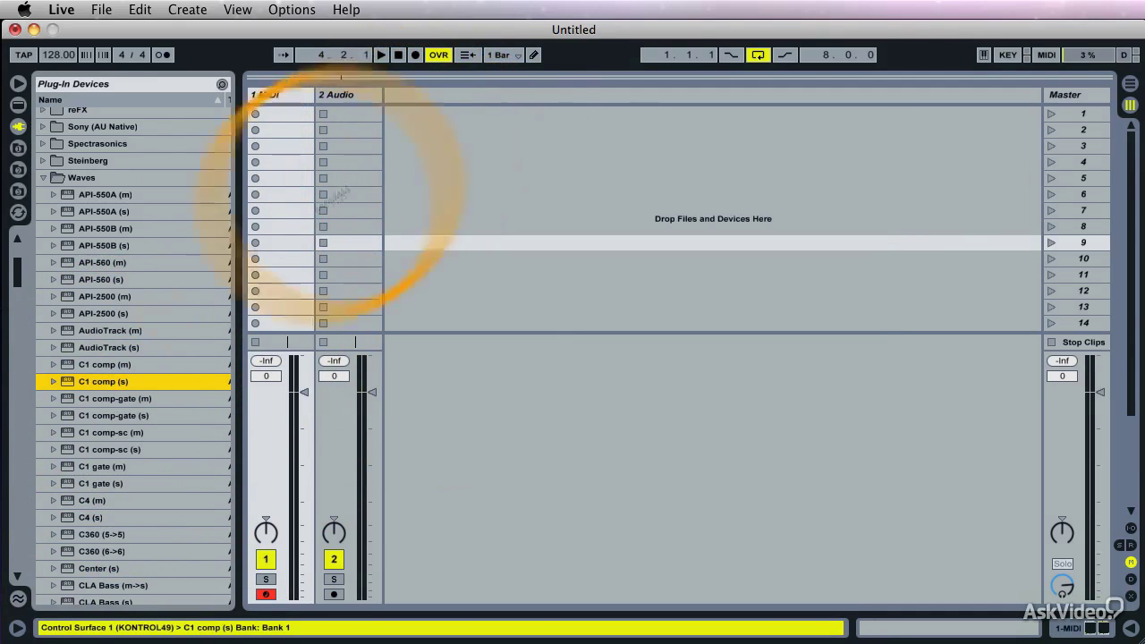
{"action": "scroll", "coordinate": [158, 408], "scroll_direction": "down", "scroll_amount": 20}
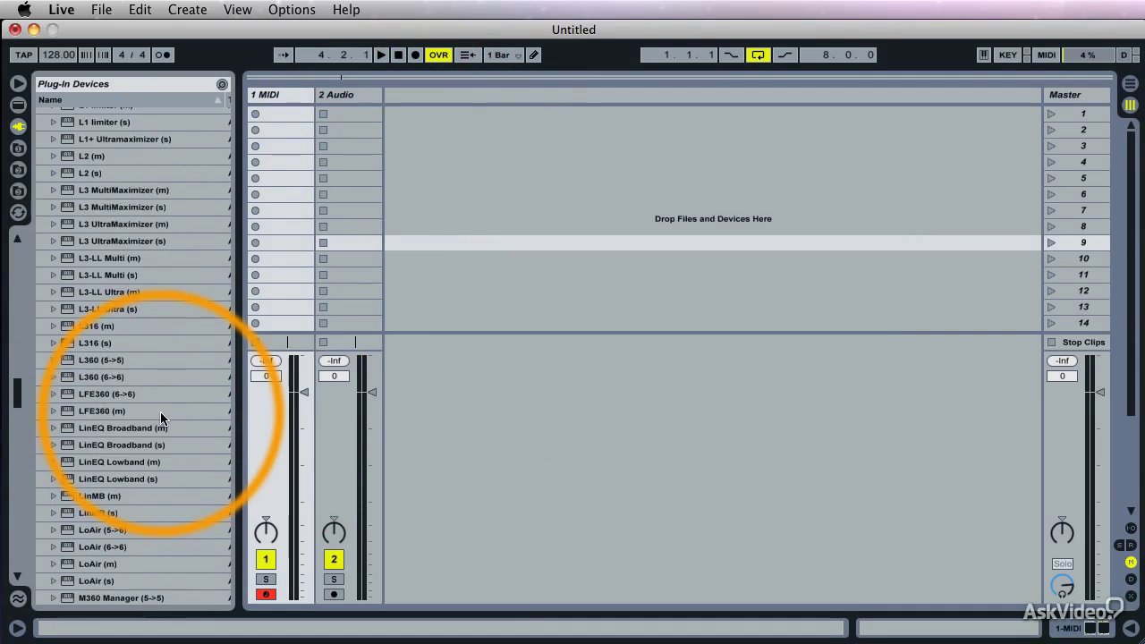
{"action": "scroll", "coordinate": [160, 412], "scroll_direction": "up", "scroll_amount": 3}
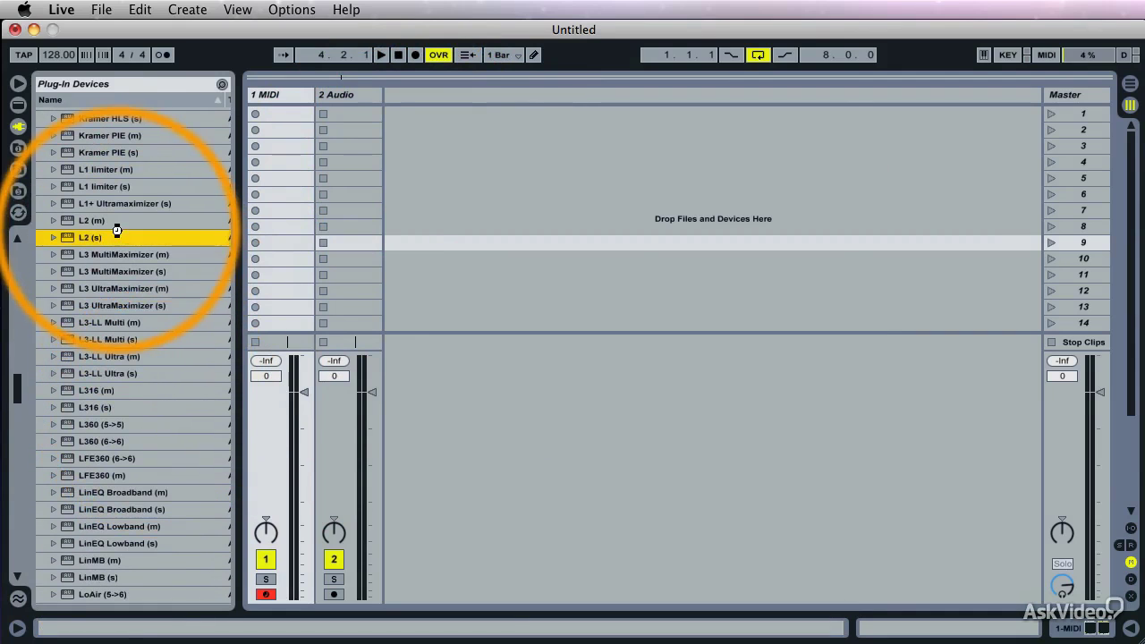
{"action": "double_click", "coordinate": [116, 231]}
{"action": "left_click", "coordinate": [405, 145]}
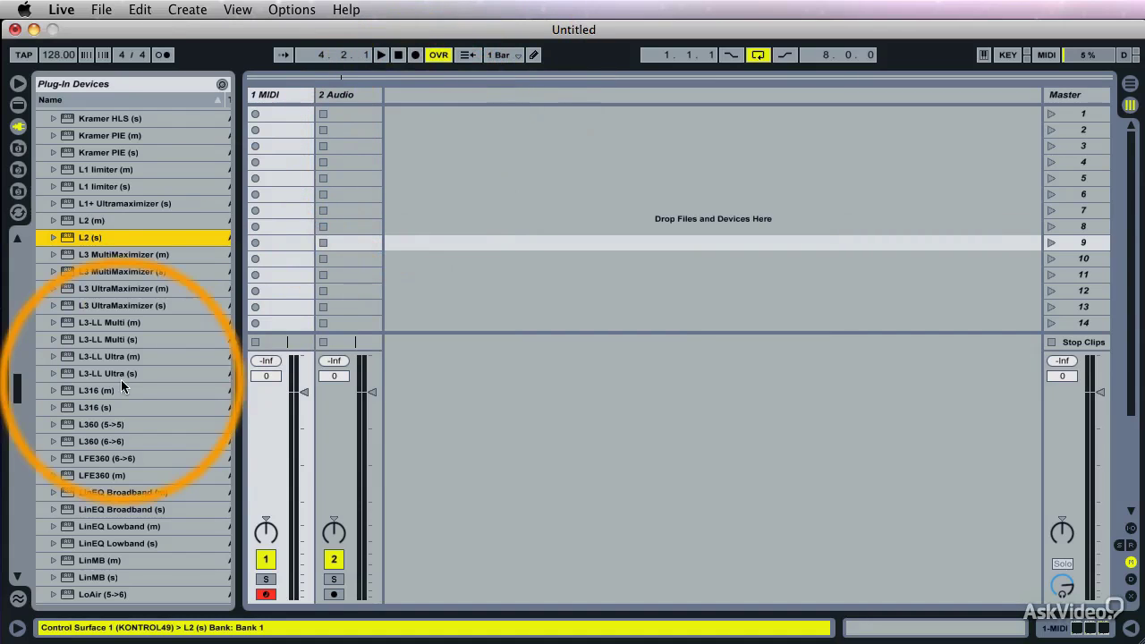
{"action": "scroll", "coordinate": [122, 384], "scroll_direction": "down", "scroll_amount": 15}
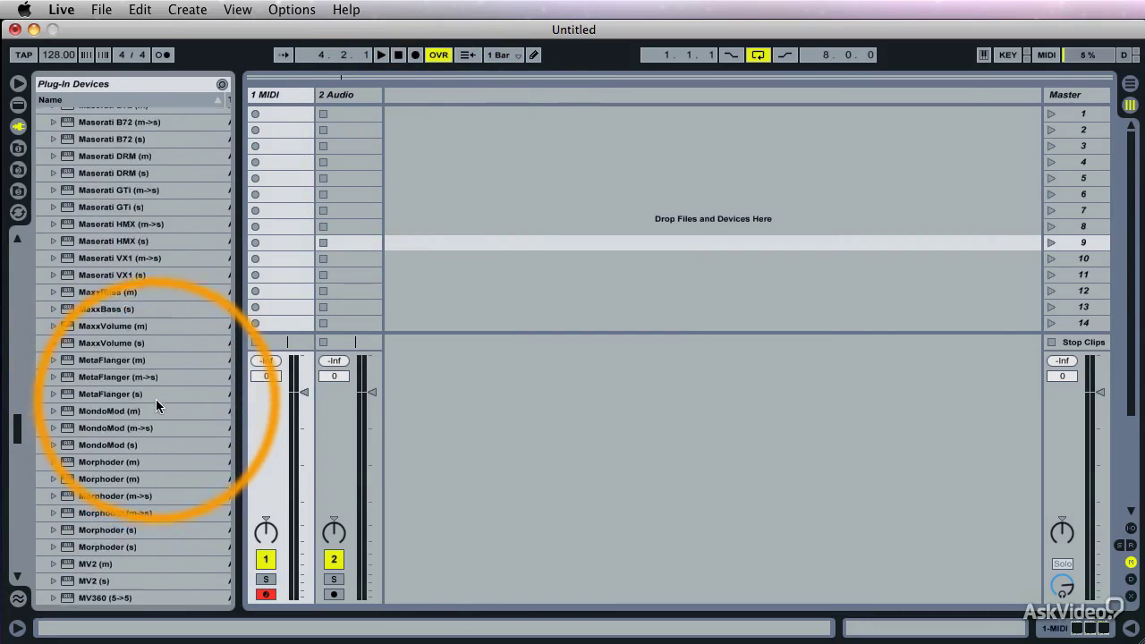
{"action": "scroll", "coordinate": [158, 407], "scroll_direction": "down", "scroll_amount": 15}
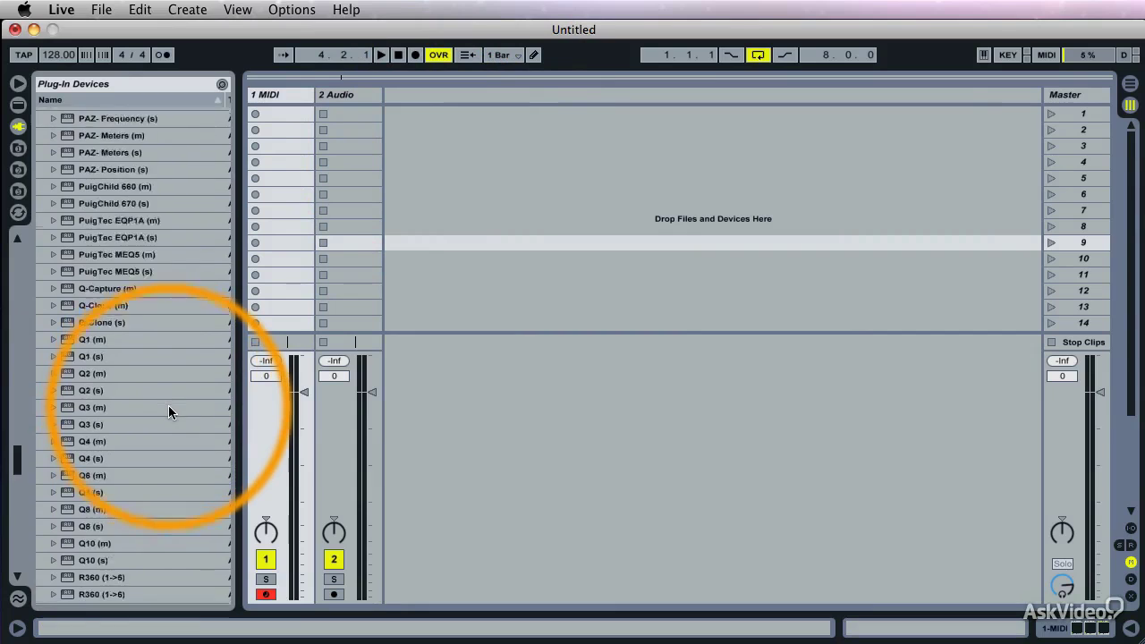
{"action": "scroll", "coordinate": [168, 405], "scroll_direction": "up", "scroll_amount": 20}
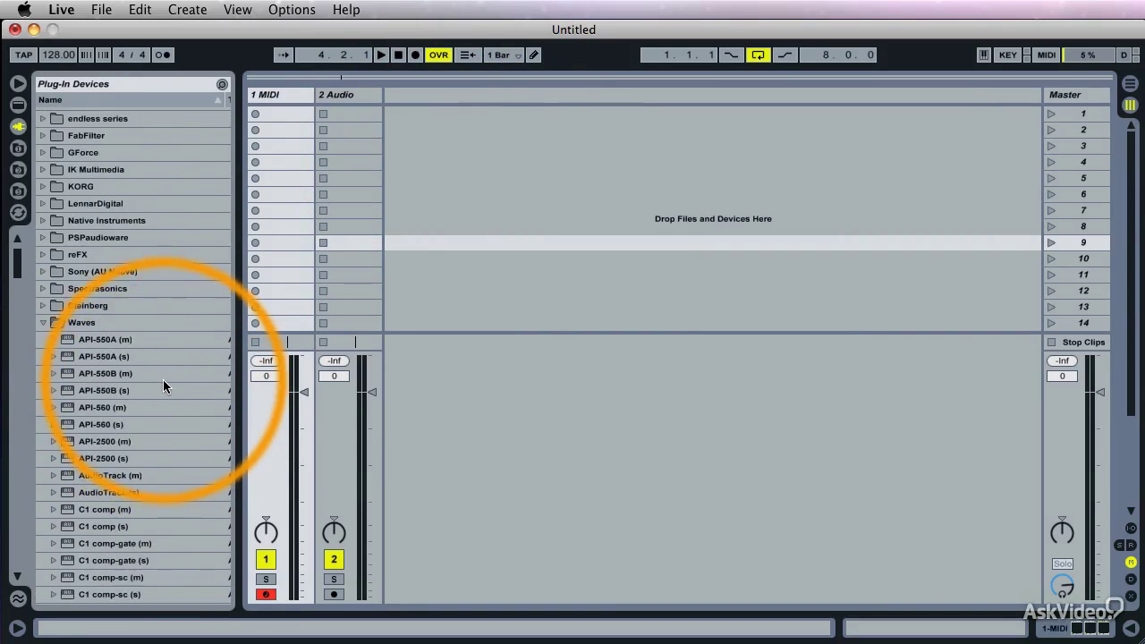
{"action": "scroll", "coordinate": [163, 380], "scroll_direction": "down", "scroll_amount": 10}
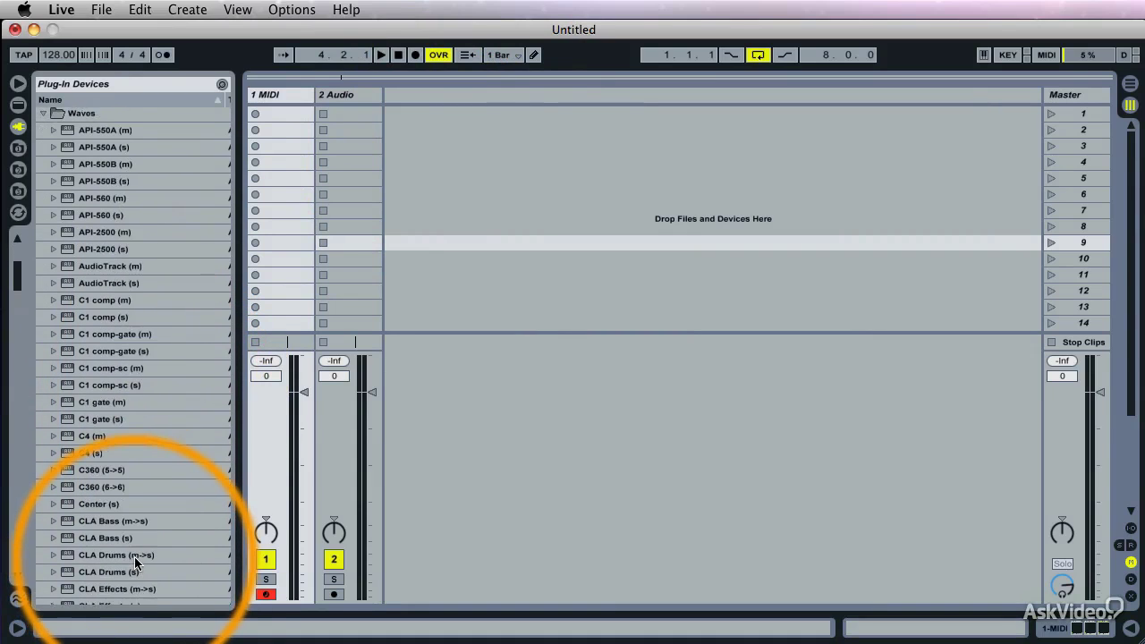
{"action": "scroll", "coordinate": [134, 556], "scroll_direction": "down", "scroll_amount": 12}
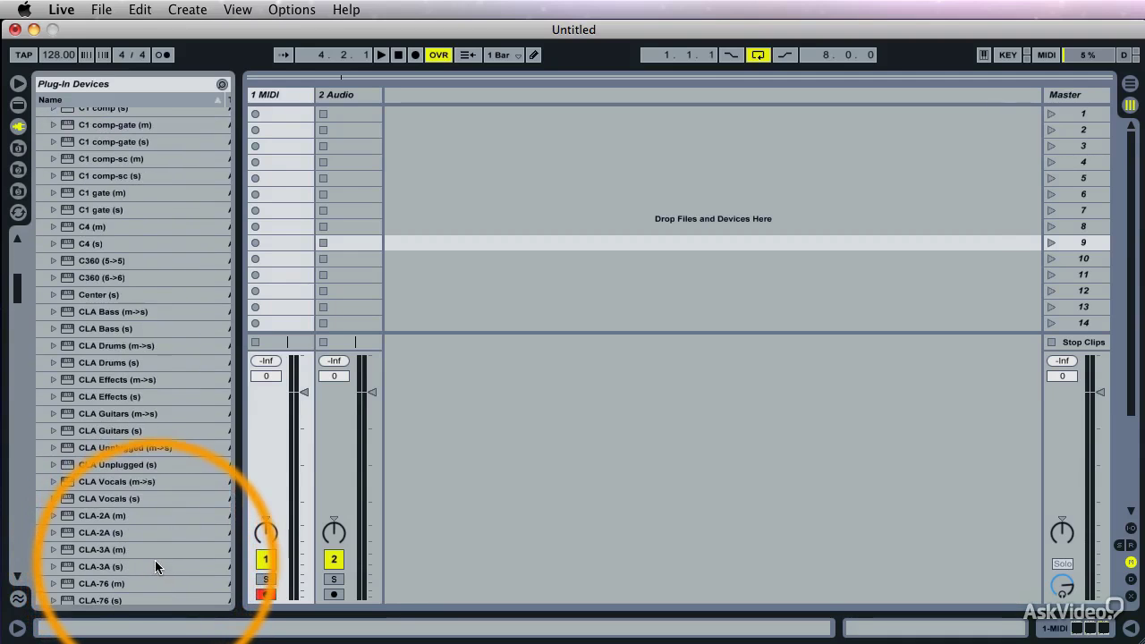
- Load CLA-2A (s), move and close its window, then select CLA Guitars (m->s)
{"action": "scroll", "coordinate": [154, 559], "scroll_direction": "down", "scroll_amount": 1}
{"action": "double_click", "coordinate": [106, 516]}
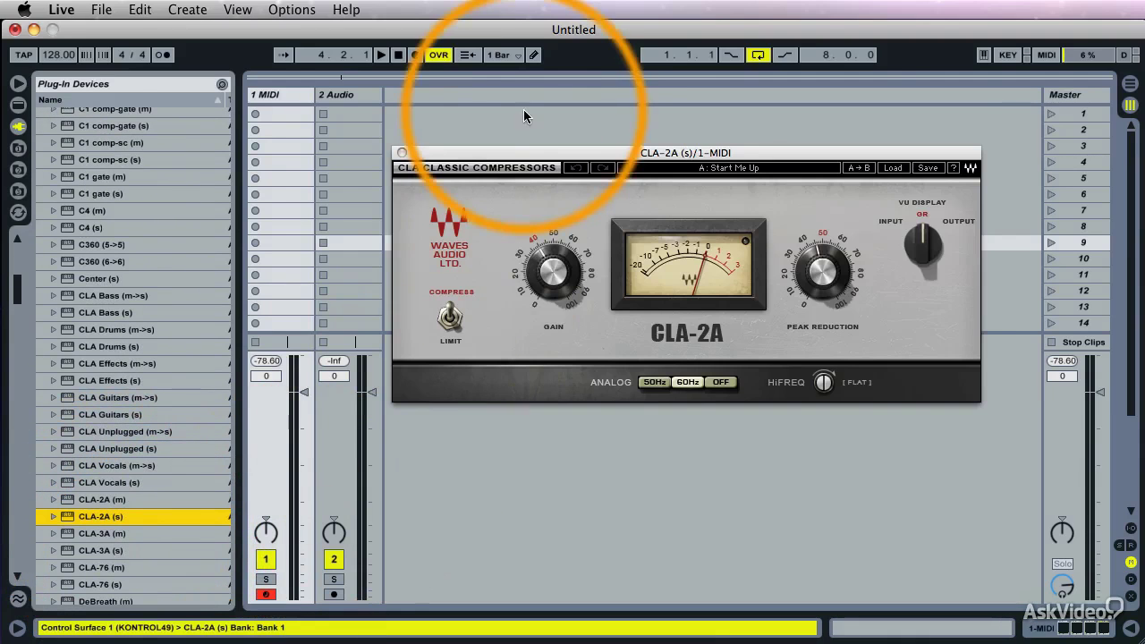
{"action": "left_click_drag", "start_coordinate": [572, 153], "coordinate": [449, 110]}
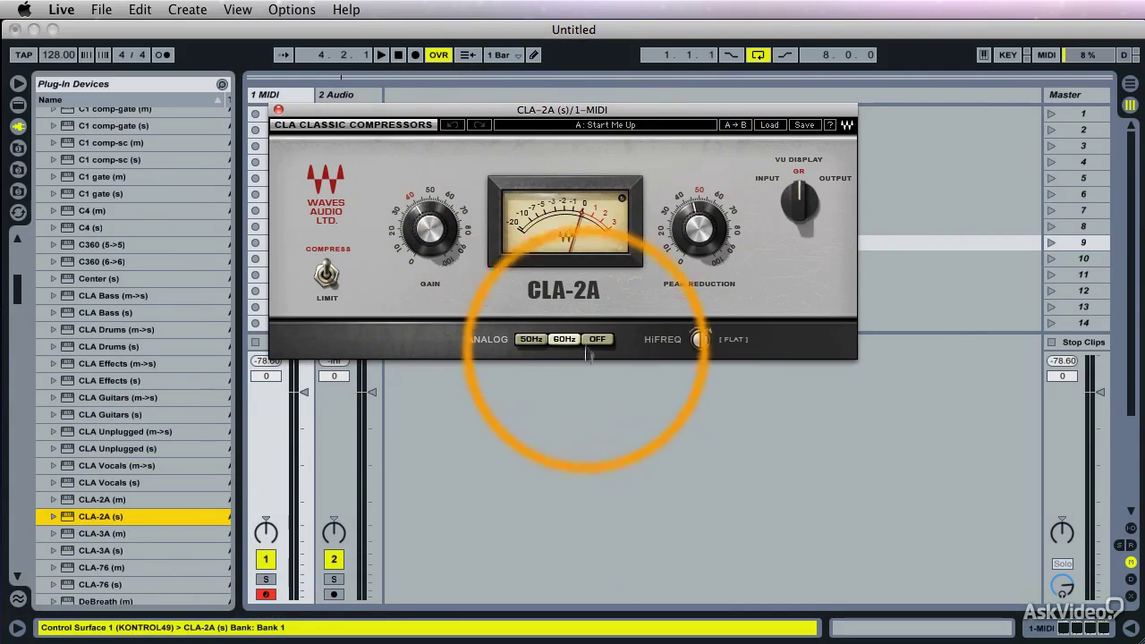
{"action": "left_click", "coordinate": [277, 110]}
{"action": "left_click", "coordinate": [183, 397]}
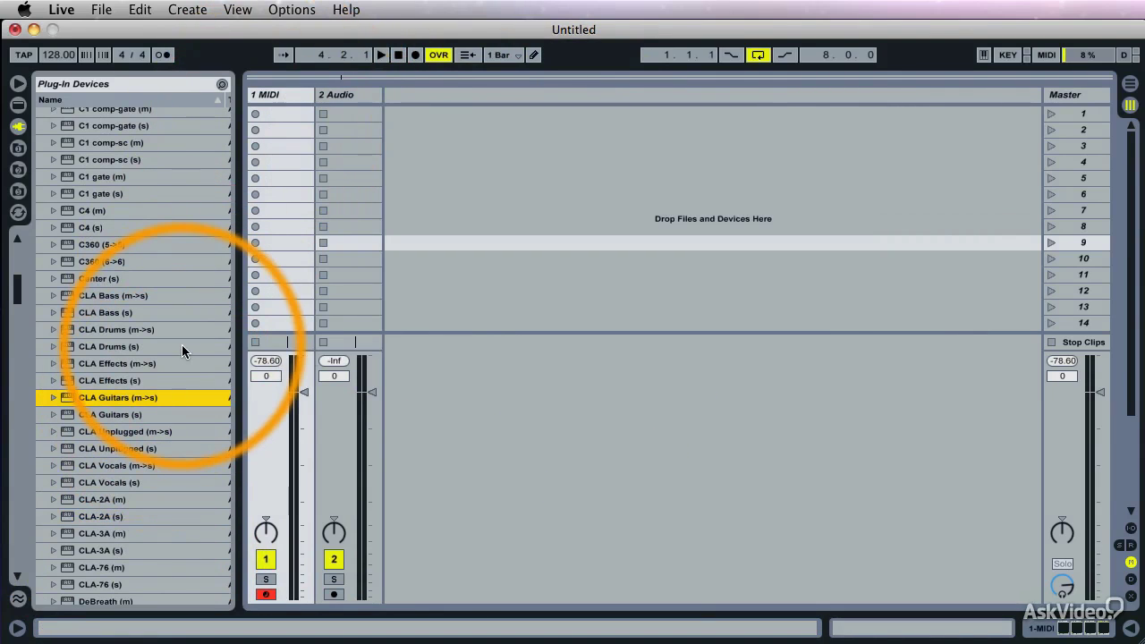